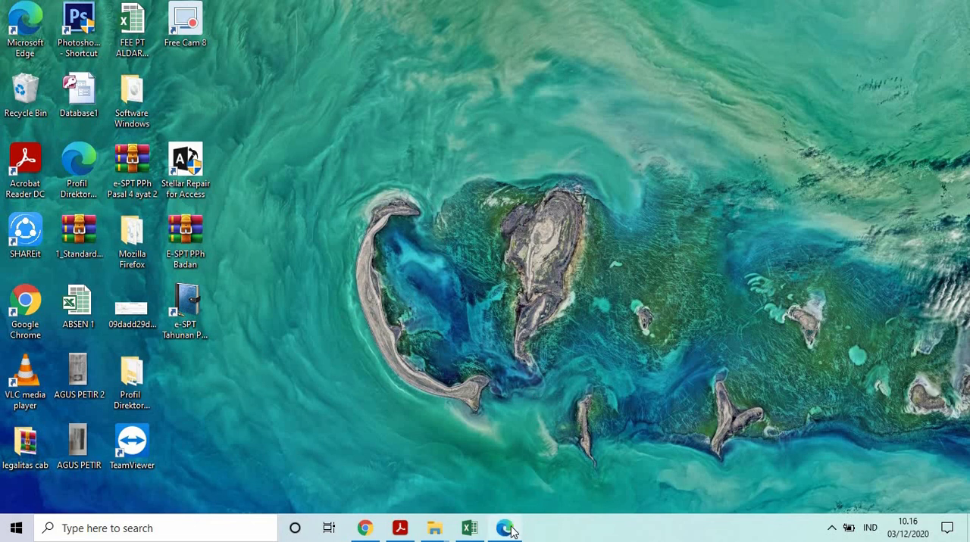
Switch to the Edge window, search the web for "djp online", and open the Direktorat Jenderal Pajak login page without its announcement popup.
mouse_move(511, 532)
left_click(513, 461)
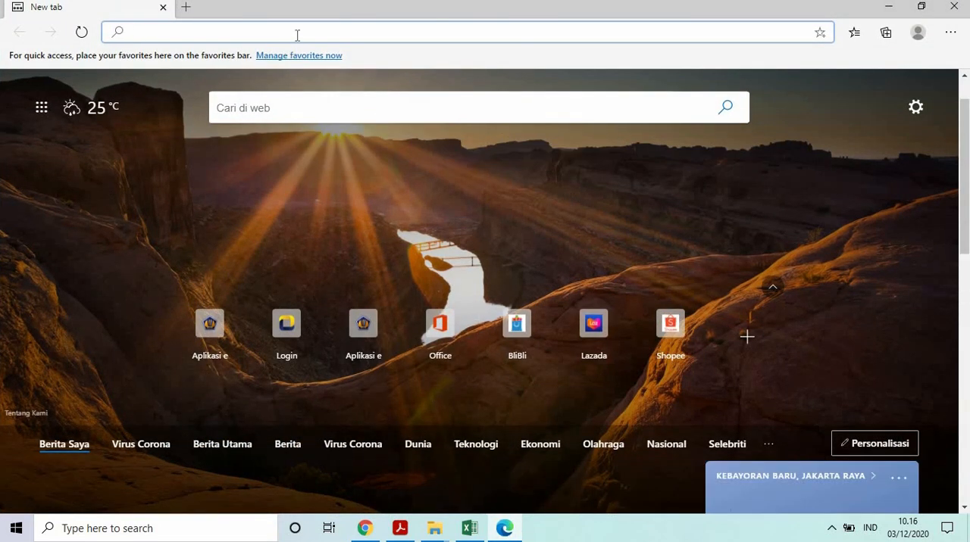
type("djp")
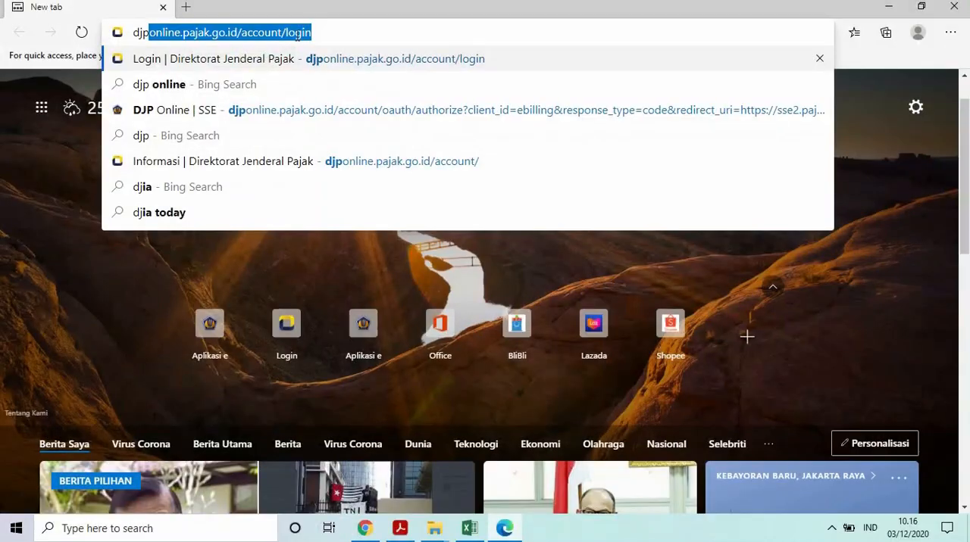
type(" online")
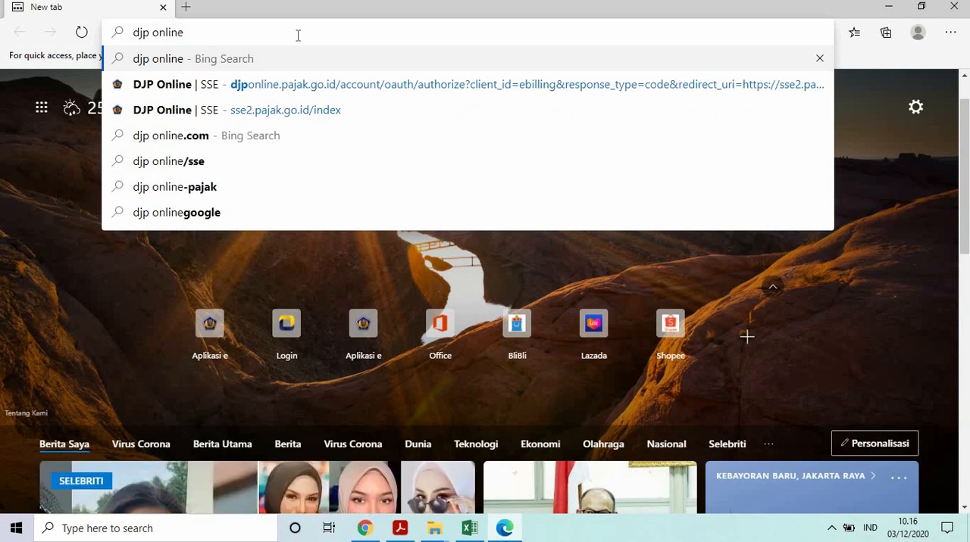
key("Return")
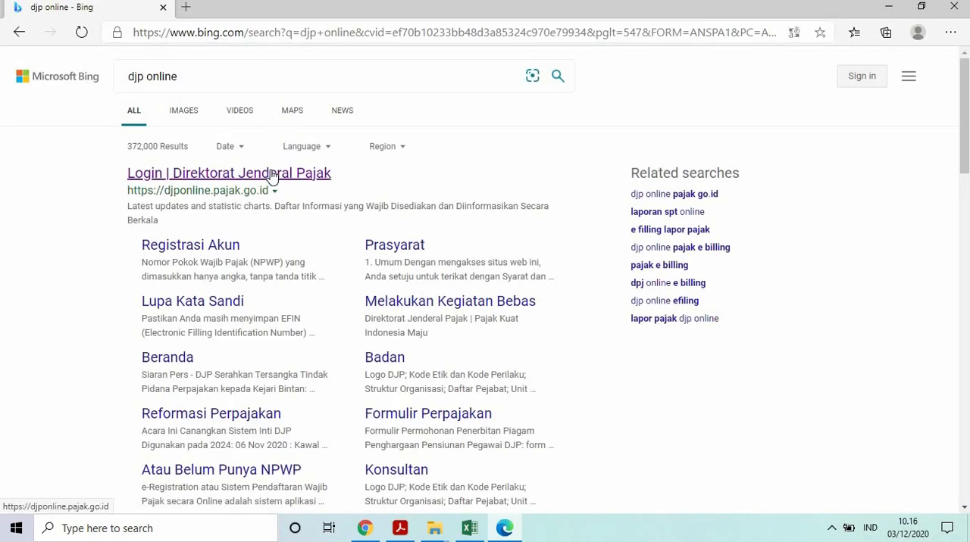
left_click(273, 176)
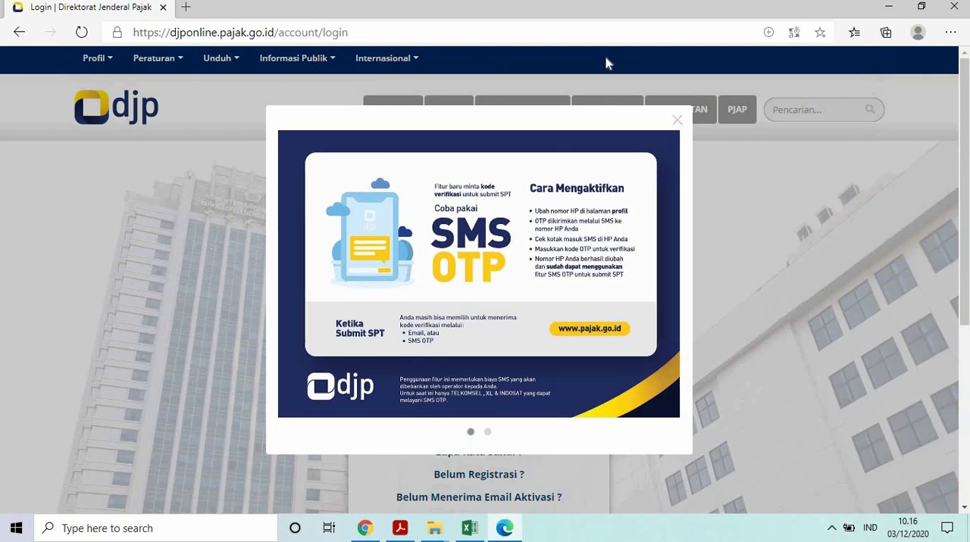
left_click(676, 122)
Log in to the DJP account with the taxpayer number, the account password and the displayed security code.
left_click(488, 249)
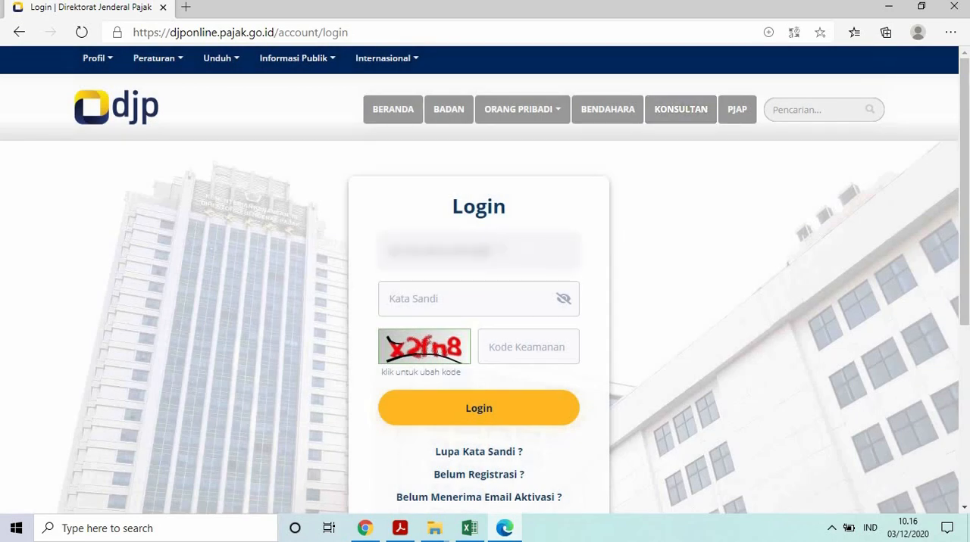
left_click(455, 306)
type("••••••")
left_click(530, 350)
type("x2f")
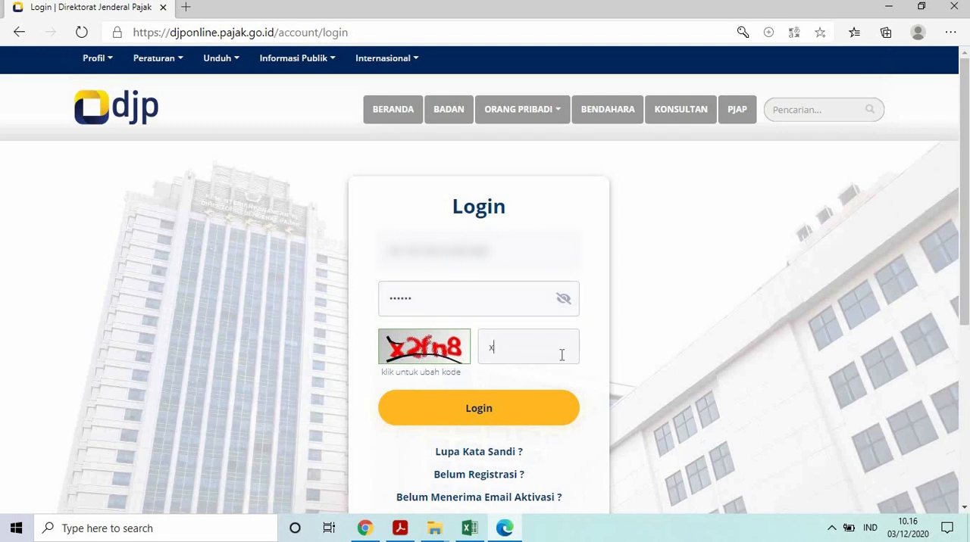
type("n8")
left_click(487, 403)
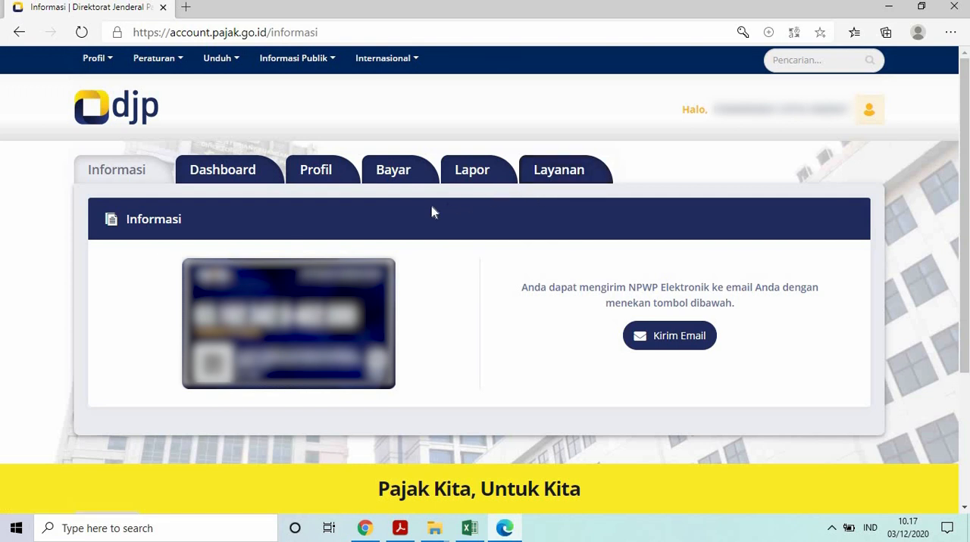
Open the e-Billing application from the payment services to reach the Surat Setoran Elektronik form.
left_click(393, 174)
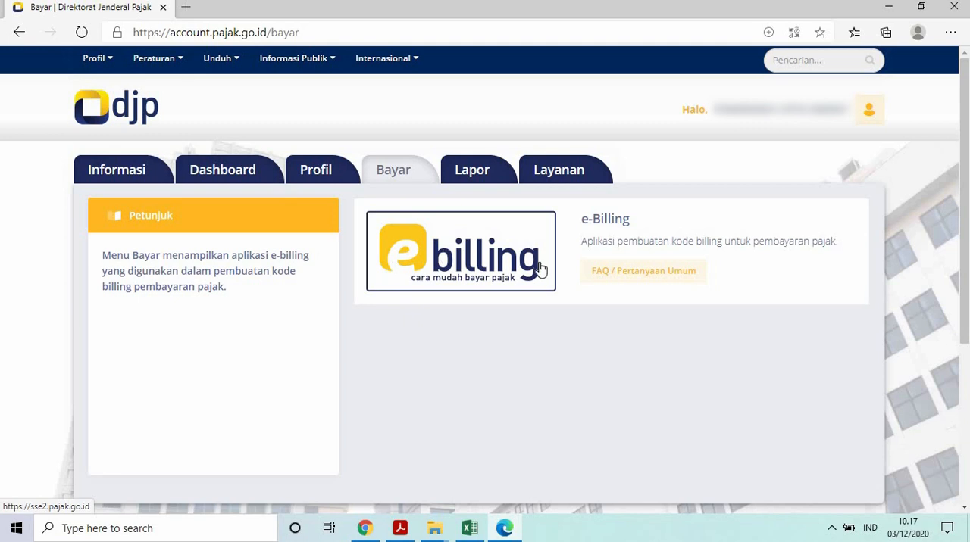
left_click(465, 258)
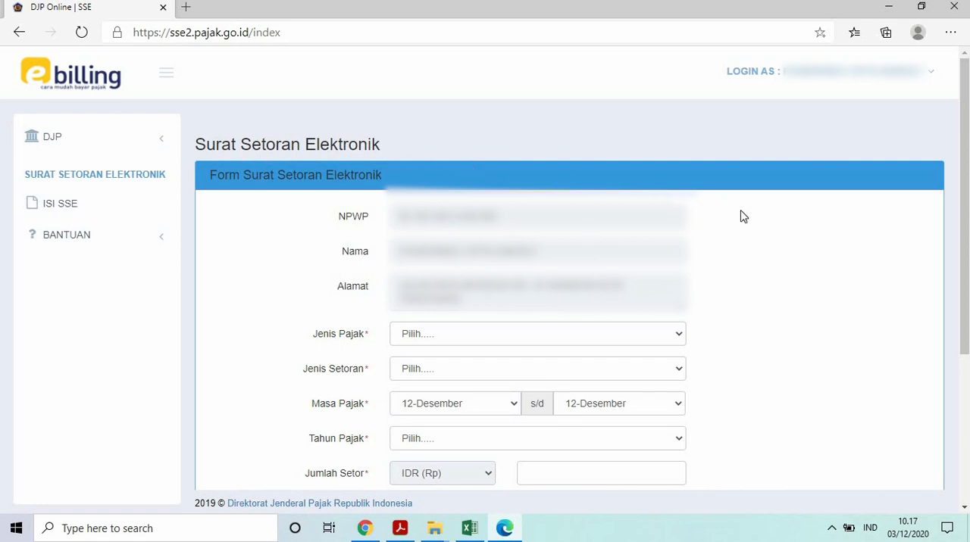
scroll(759, 242, "down", 2)
scroll(761, 250, "up", 1)
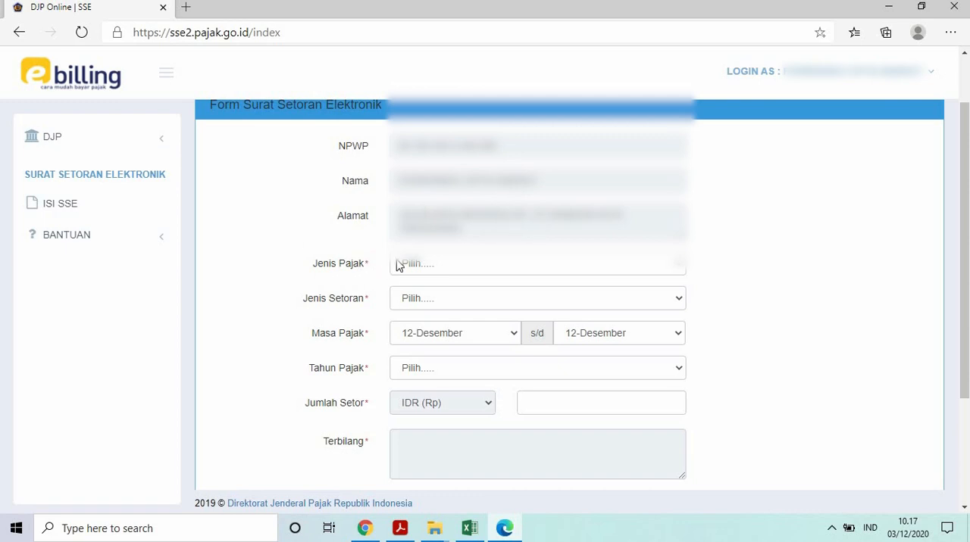
Set Jenis Pajak to 411128-PPh Final and Jenis Setoran to 420-Final UMKM Bayar Sendiri.
left_click(531, 266)
scroll(500, 228, "down", 1)
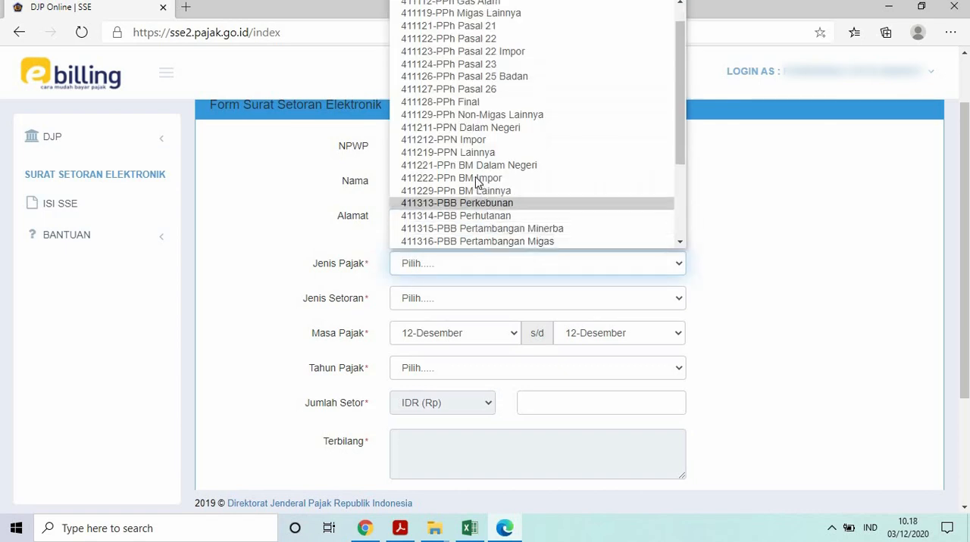
left_click(480, 103)
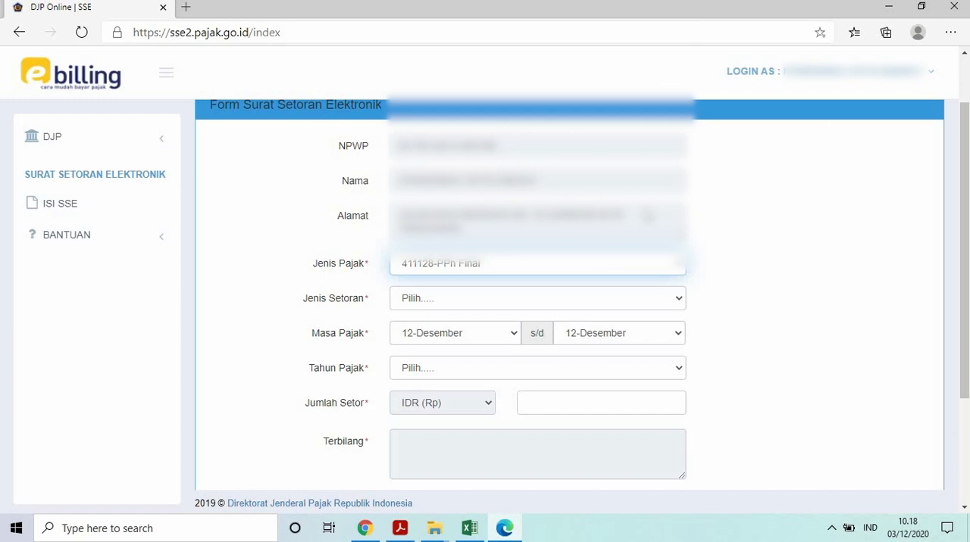
left_click(529, 301)
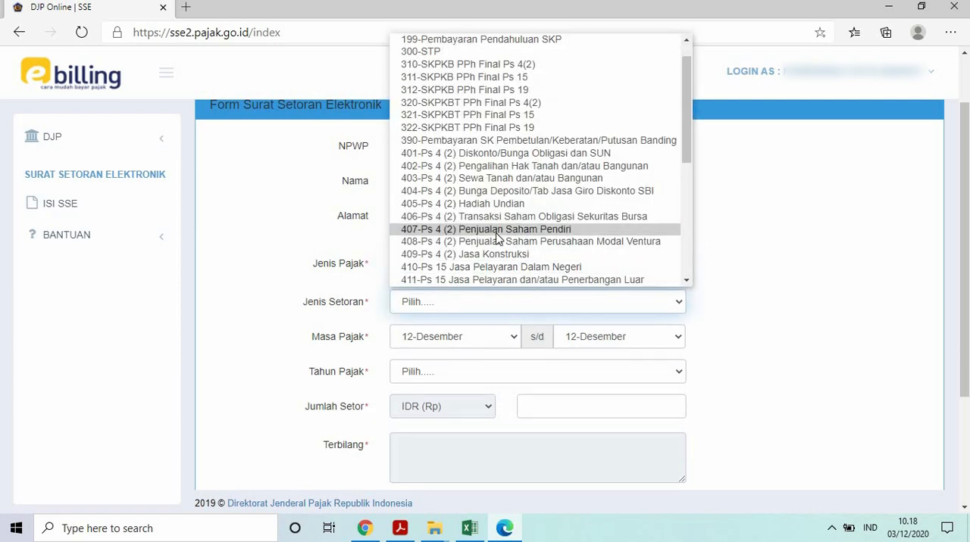
scroll(498, 238, "down", 1)
scroll(497, 239, "down", 1)
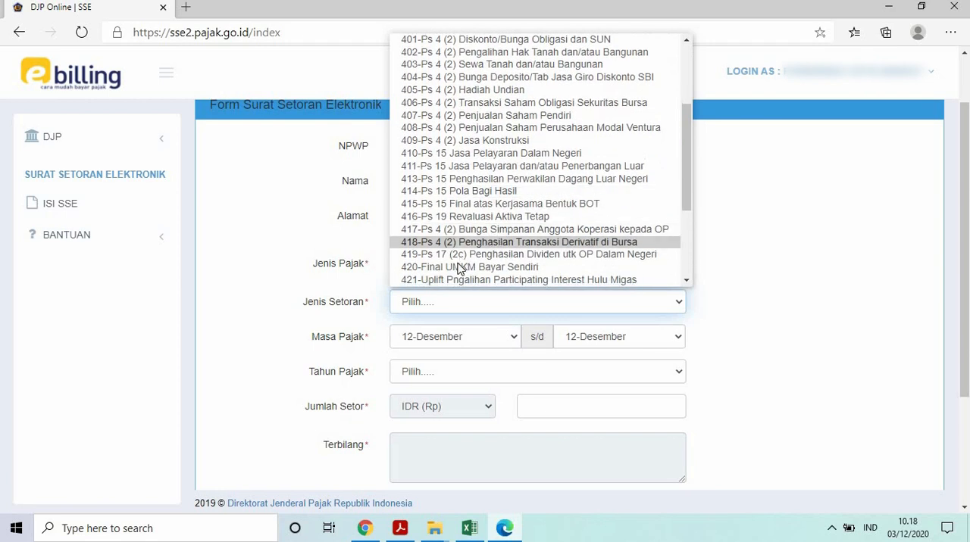
left_click(465, 268)
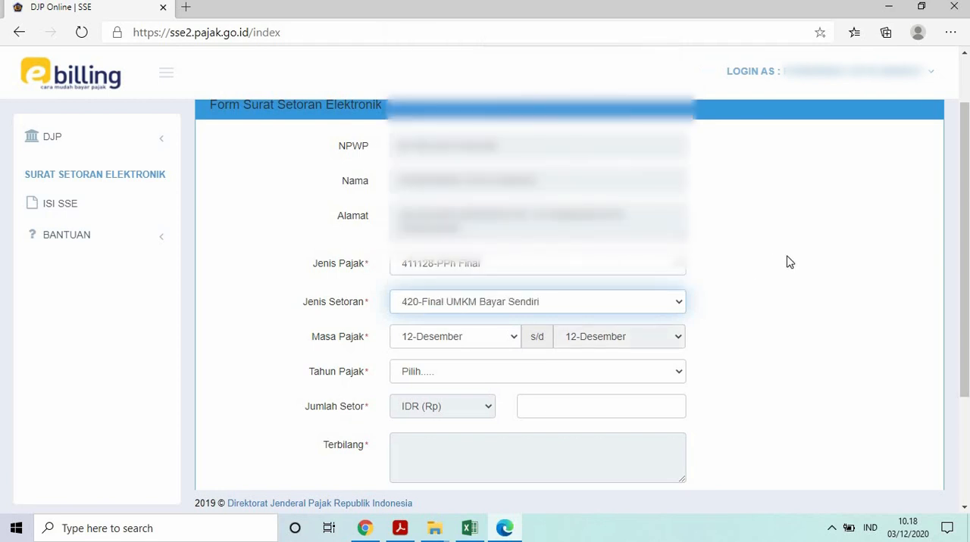
Set the tax period (Masa Pajak) to 11-November and the tax year (Tahun Pajak) to 2020.
scroll(725, 274, "down", 2)
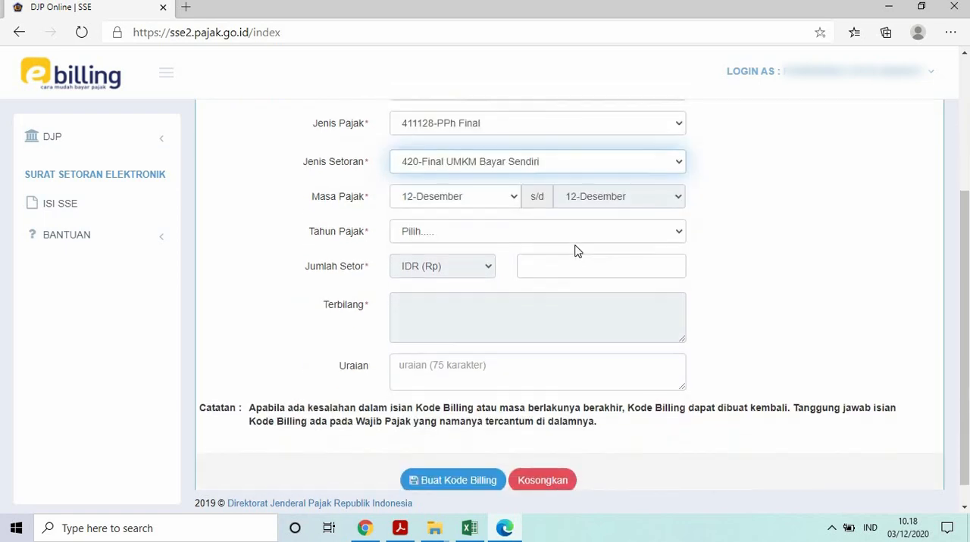
left_click(515, 198)
left_click(449, 346)
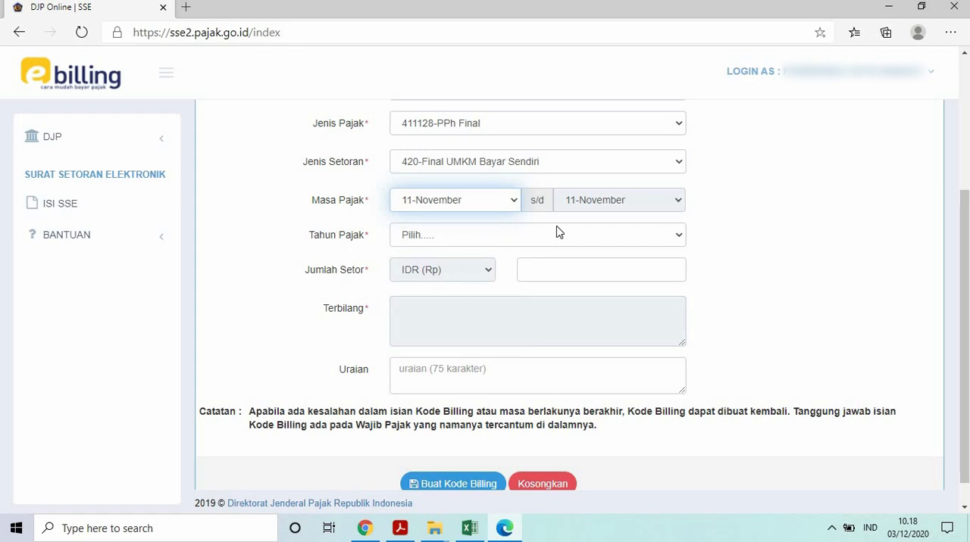
left_click(572, 237)
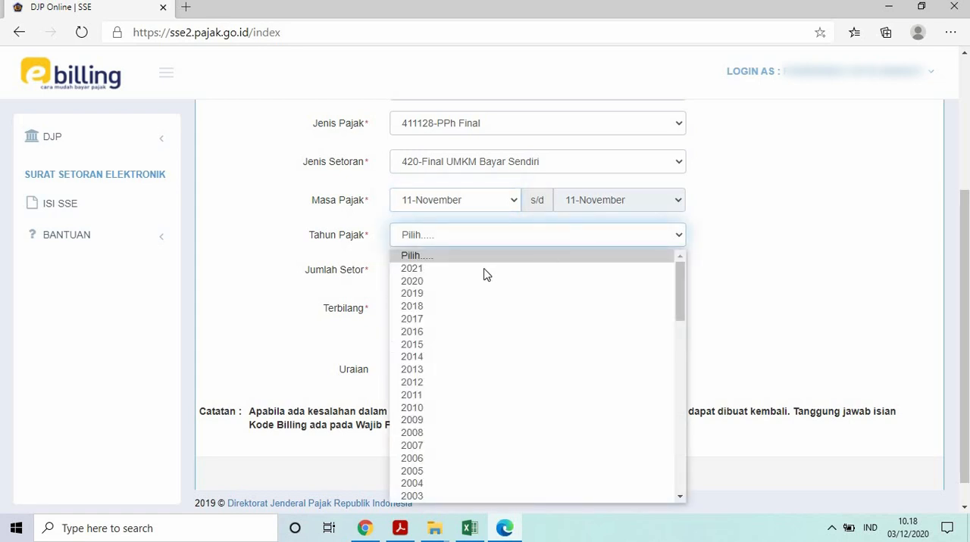
left_click(447, 281)
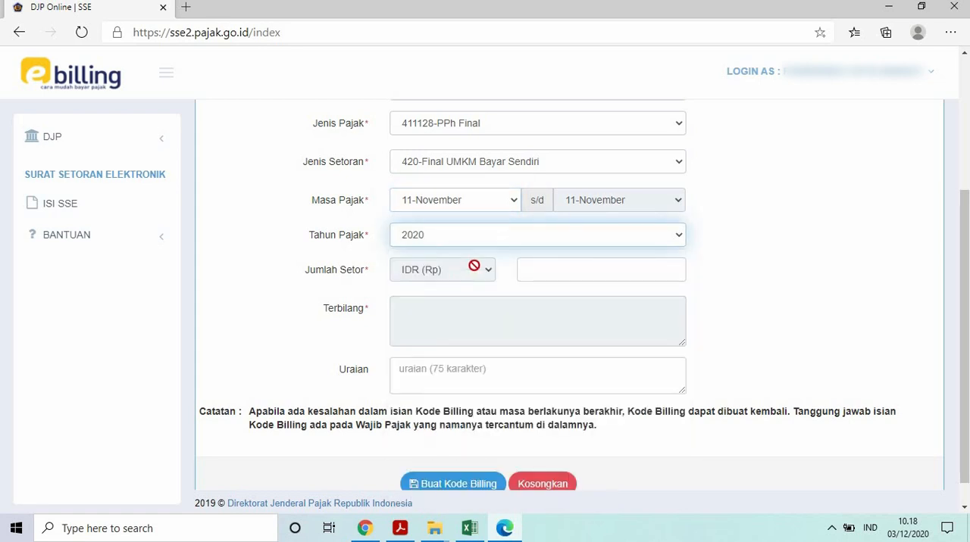
Enter 57.237 as Jumlah Setor and "PPh FINAL DITANGGUNG PEMERINTAH EKS PMK NOMOR 44/PMK.03/2020" as Uraian.
left_click(577, 271)
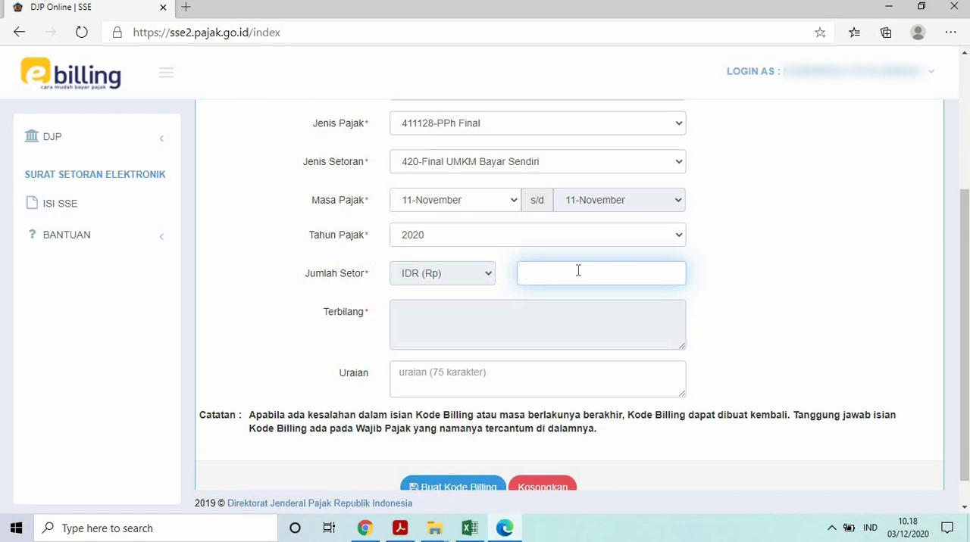
type("57.237")
left_click(531, 314)
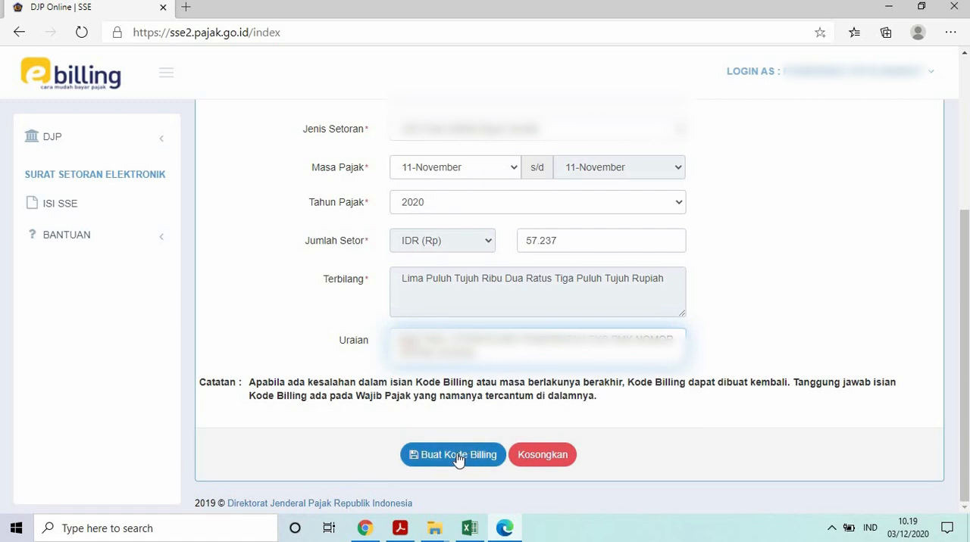
Create the billing code for the completed form, submitting the security code displayed in the confirmation dialog.
left_click(458, 458)
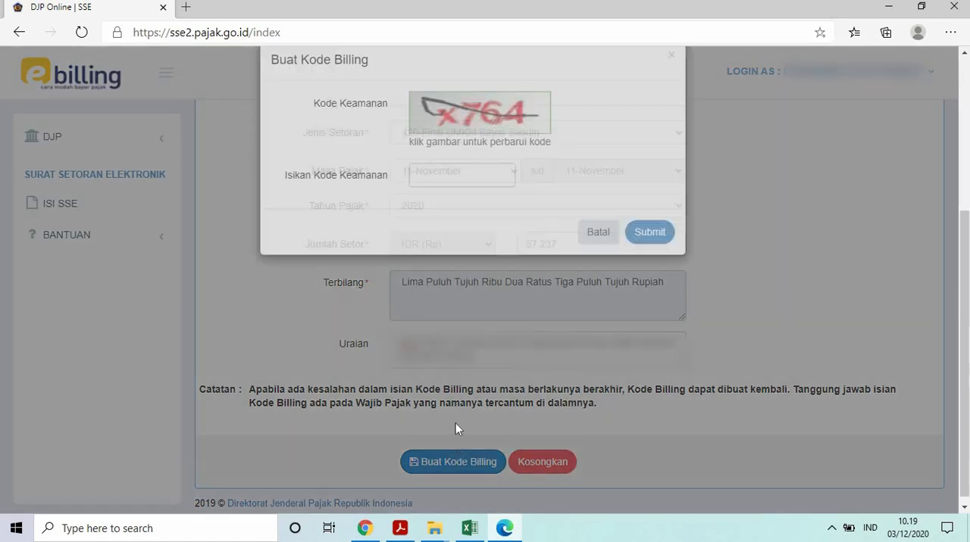
left_click(464, 203)
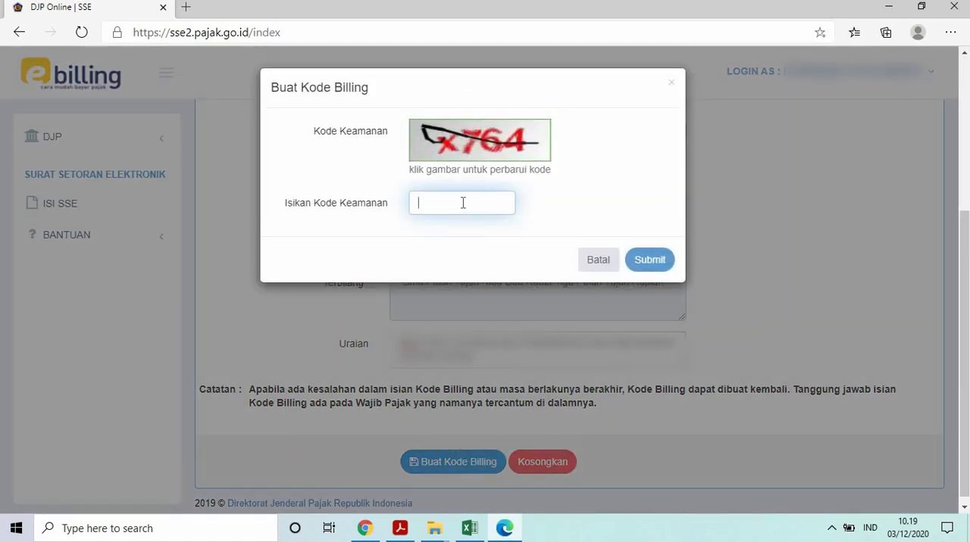
type("x764")
left_click(659, 266)
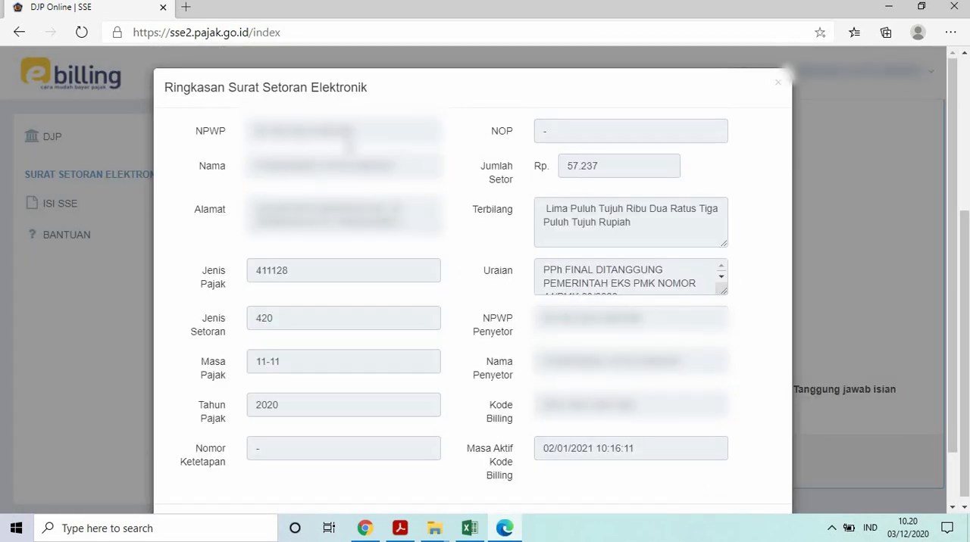
Check the Ringkasan Surat Setoran Elektronik details, and download and open the billing code printout as a PDF.
scroll(473, 288, "down", 2)
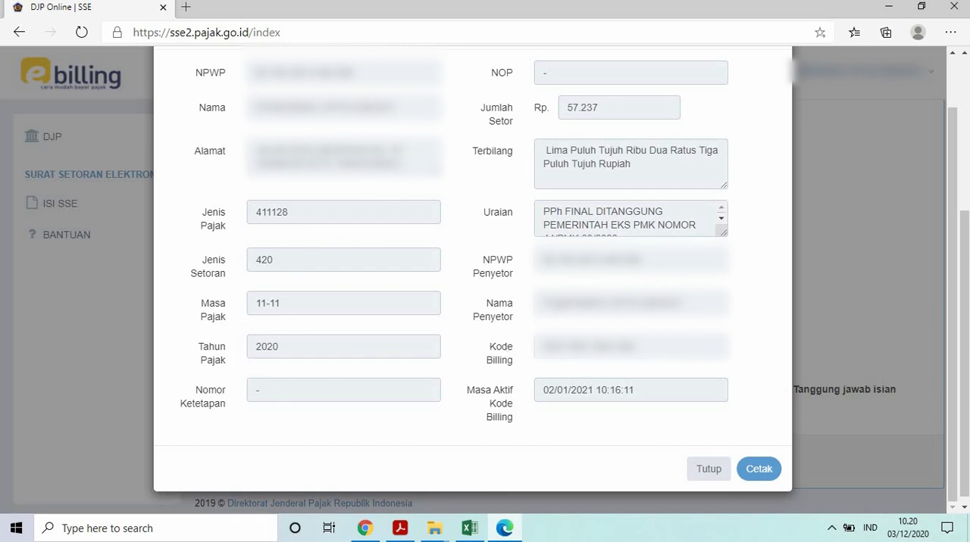
scroll(473, 280, "up", 2)
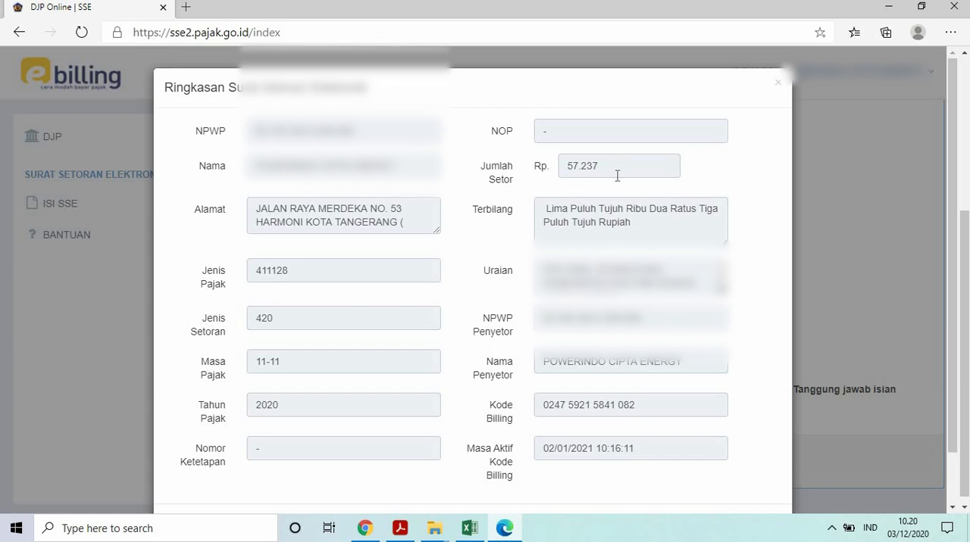
scroll(618, 176, "down", 2)
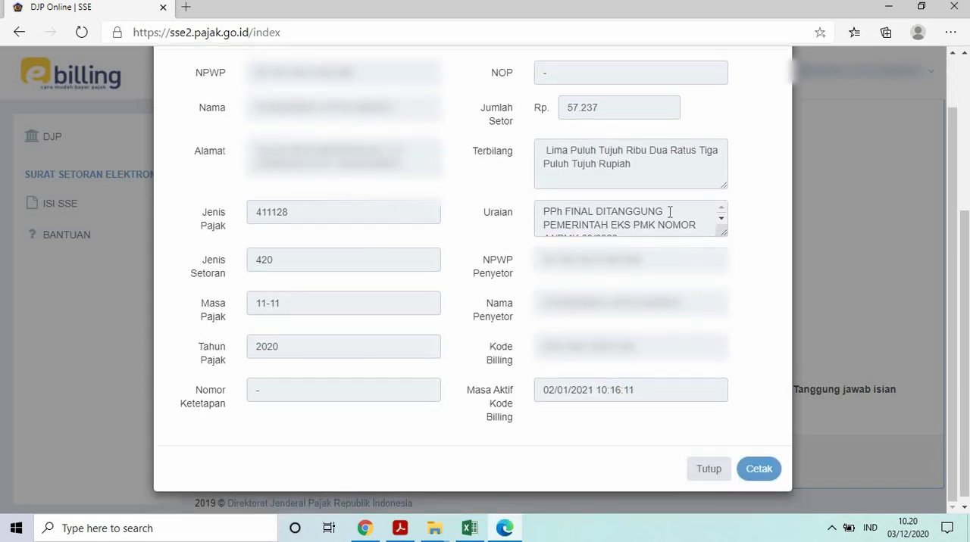
scroll(697, 215, "down", 1)
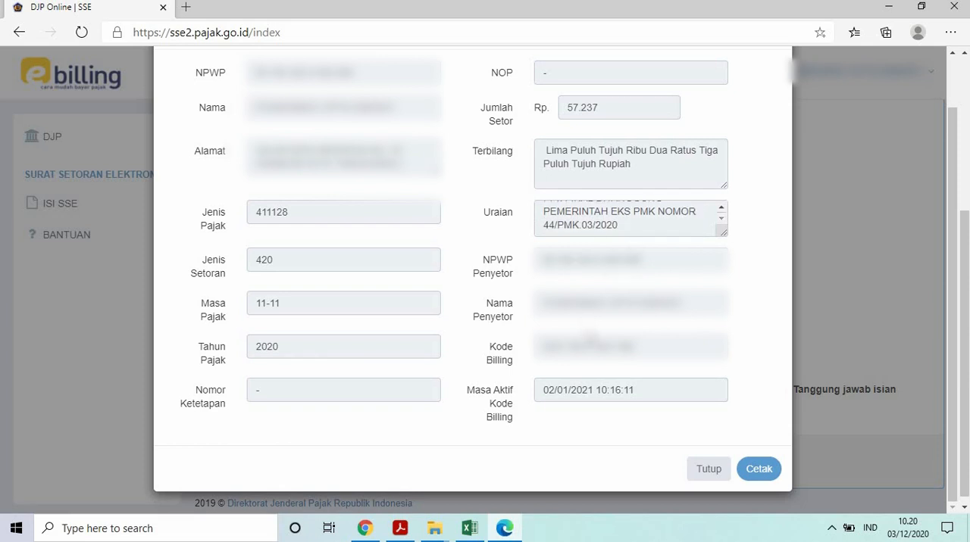
left_click_drag(542, 346, 712, 342)
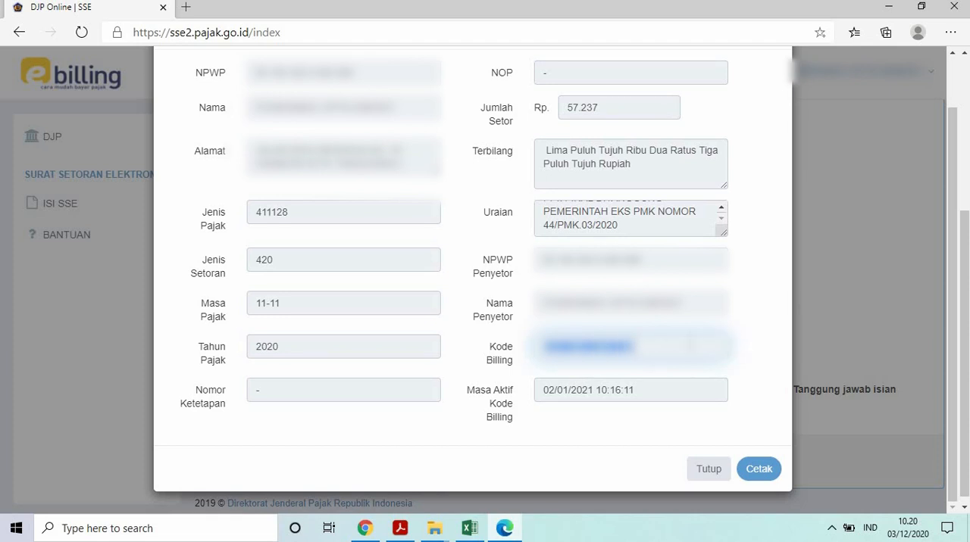
left_click(690, 346)
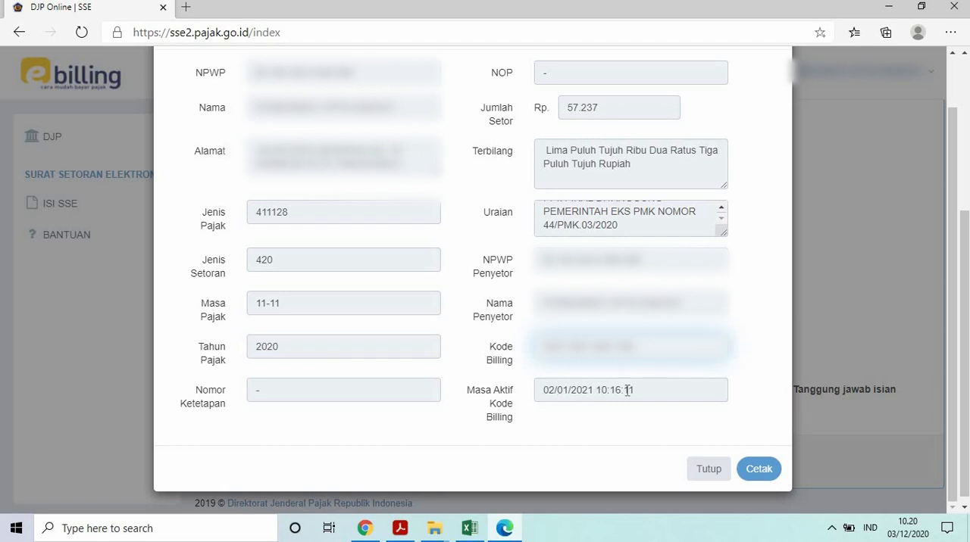
left_click(762, 470)
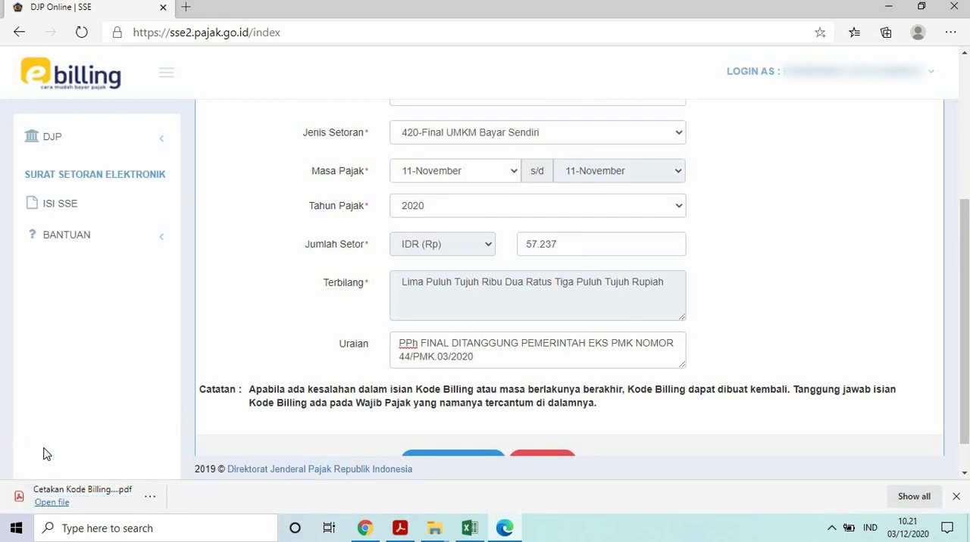
left_click(97, 497)
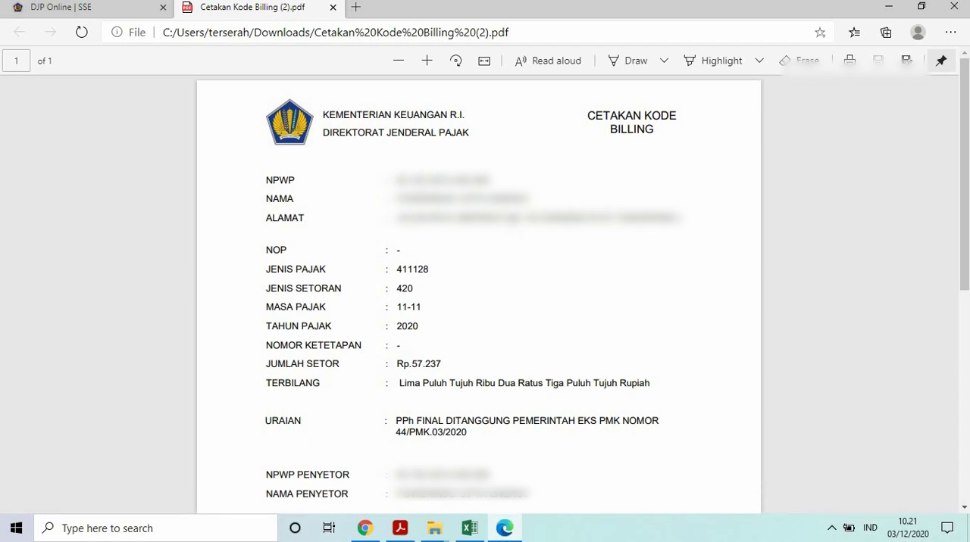
Review the billing code printout, including the tax details, deposit amount, description, billing ID and active period.
scroll(428, 166, "down", 2)
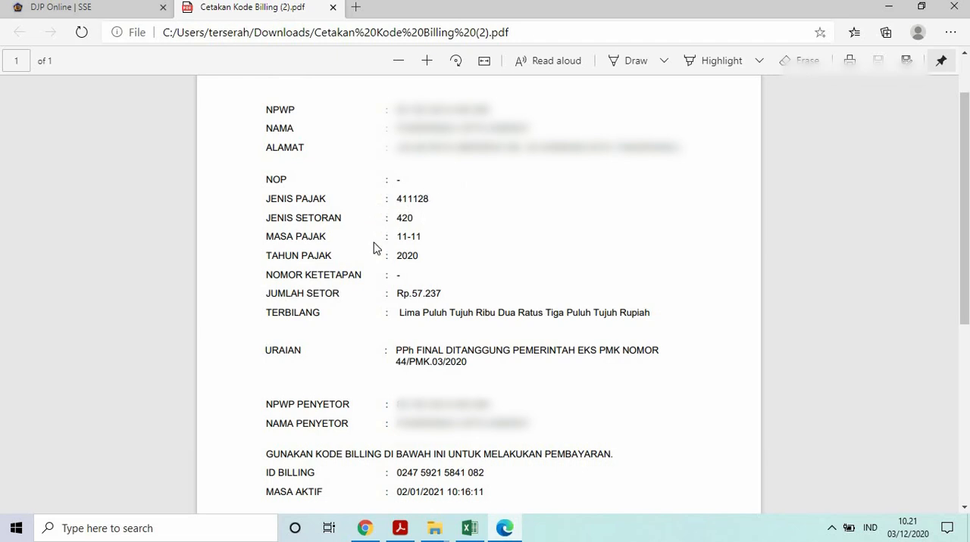
scroll(349, 260, "down", 2)
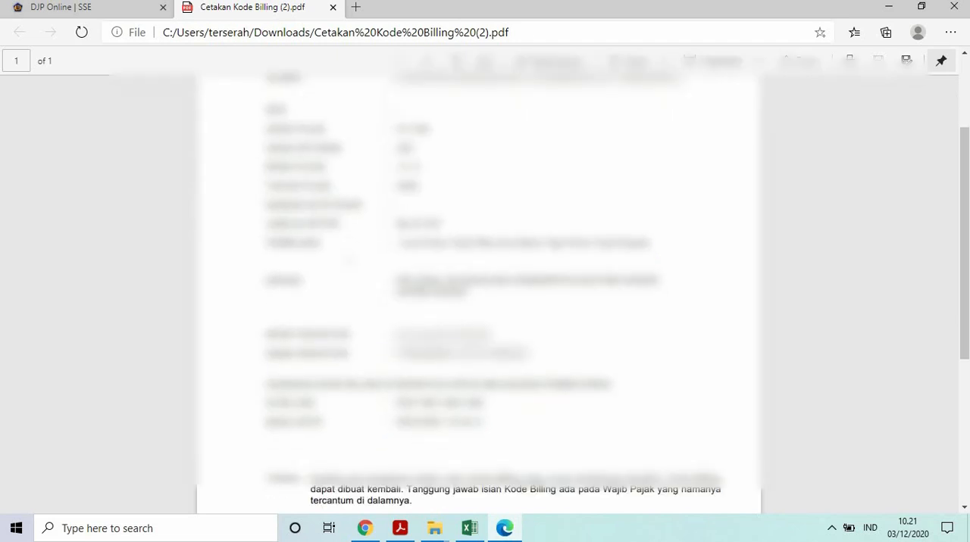
scroll(347, 264, "down", 4)
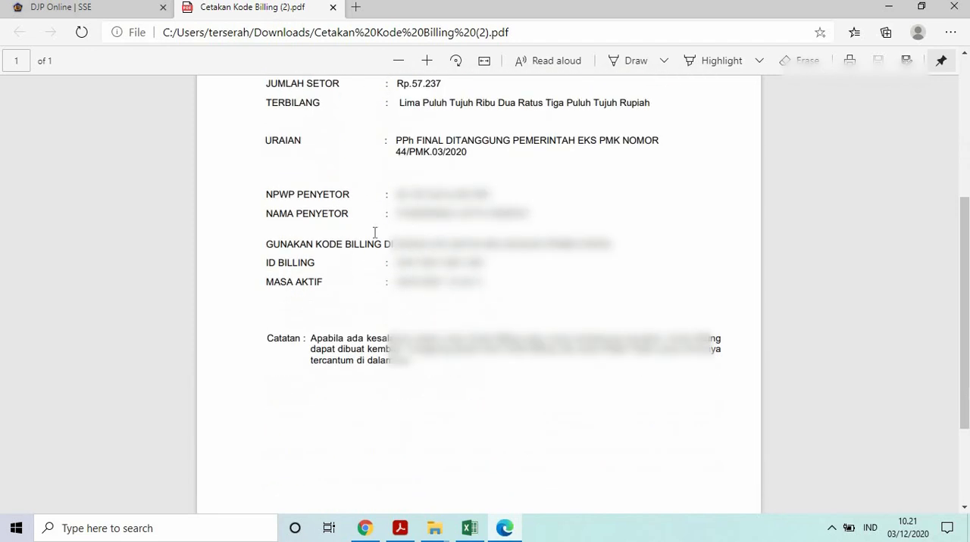
triple_click(430, 264)
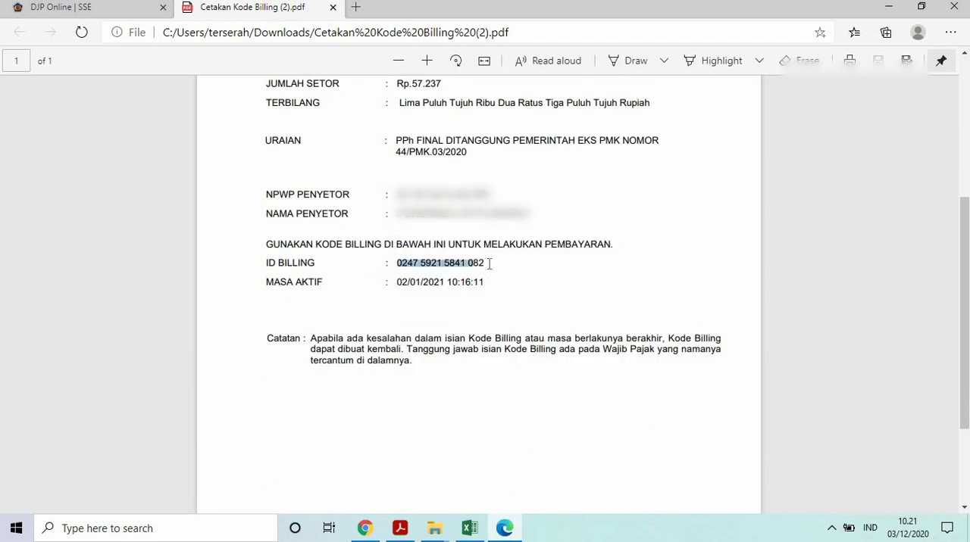
left_click(529, 263)
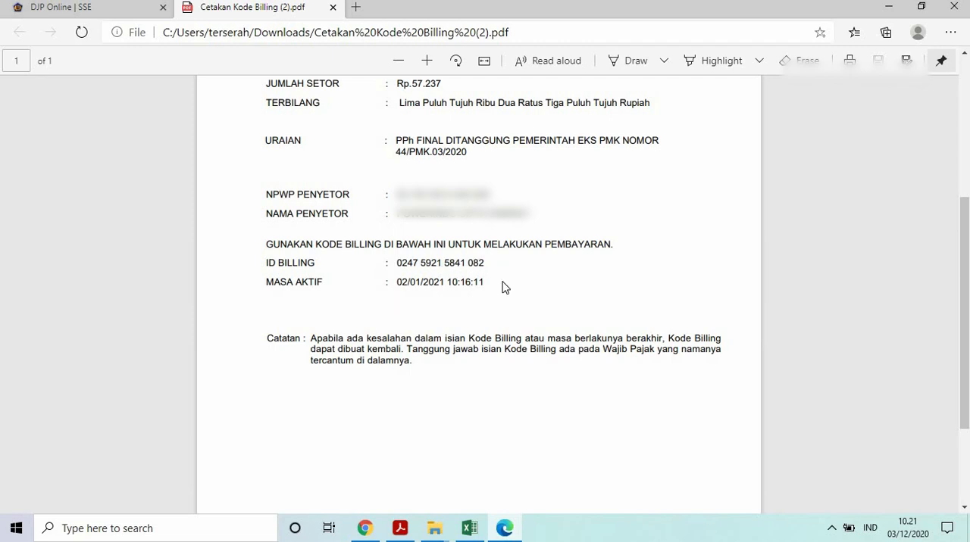
scroll(540, 297, "up", 2)
scroll(542, 298, "up", 2)
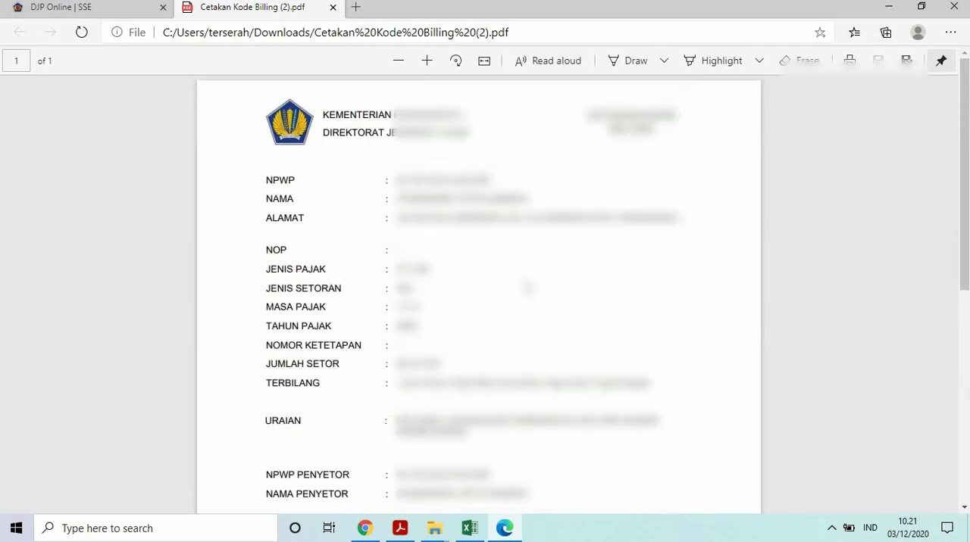